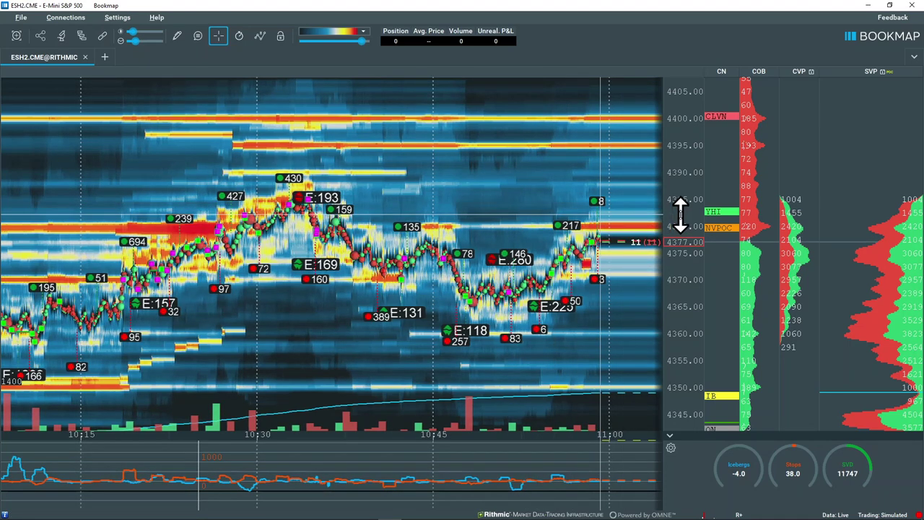
Examine the ES heatmap's price action between 10:15 and 11:00 against the resting liquidity around 4380 and 4400.
scroll(680, 213, "up", 1)
left_click_drag(442, 155, 447, 172)
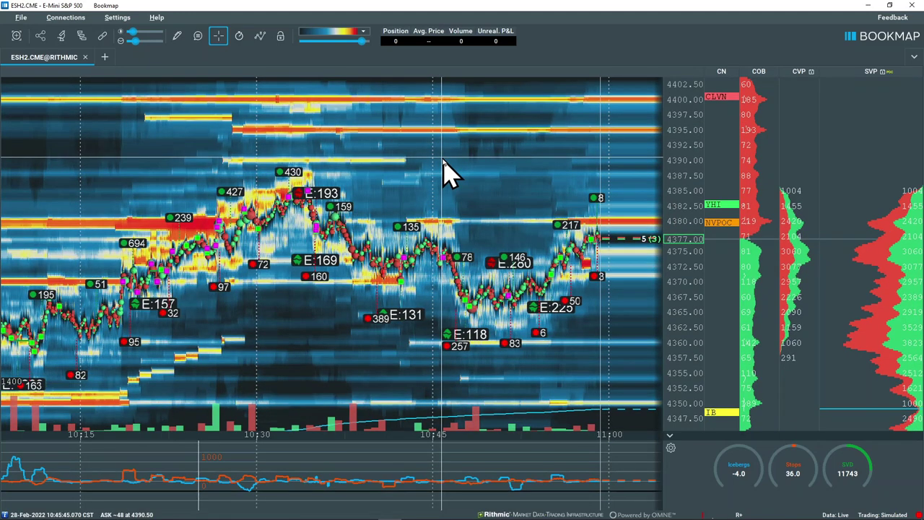
scroll(448, 171, "up", 2)
scroll(448, 172, "down", 2)
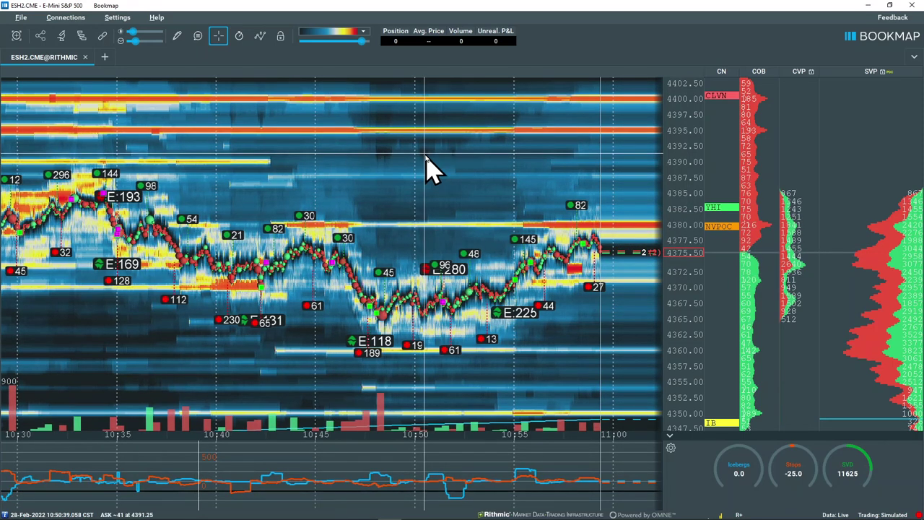
scroll(377, 243, "down", 1)
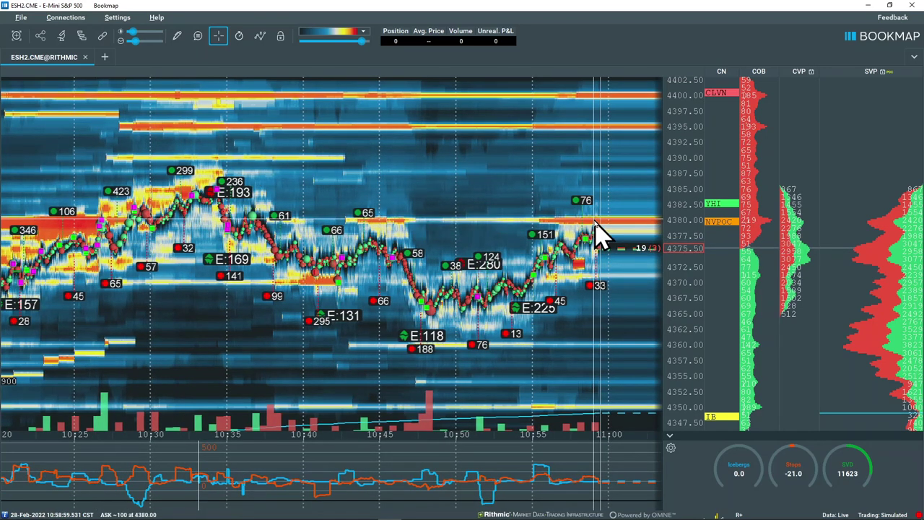
mouse_move(714, 227)
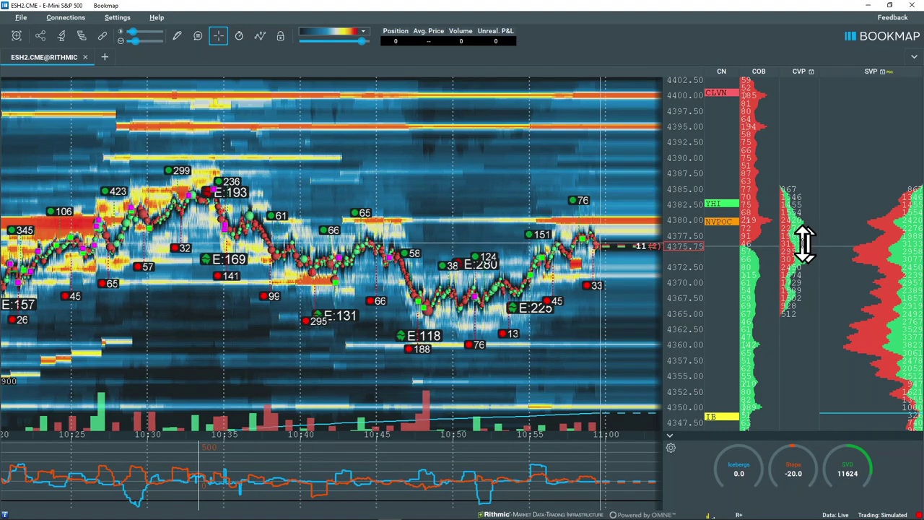
scroll(524, 278, "up", 5)
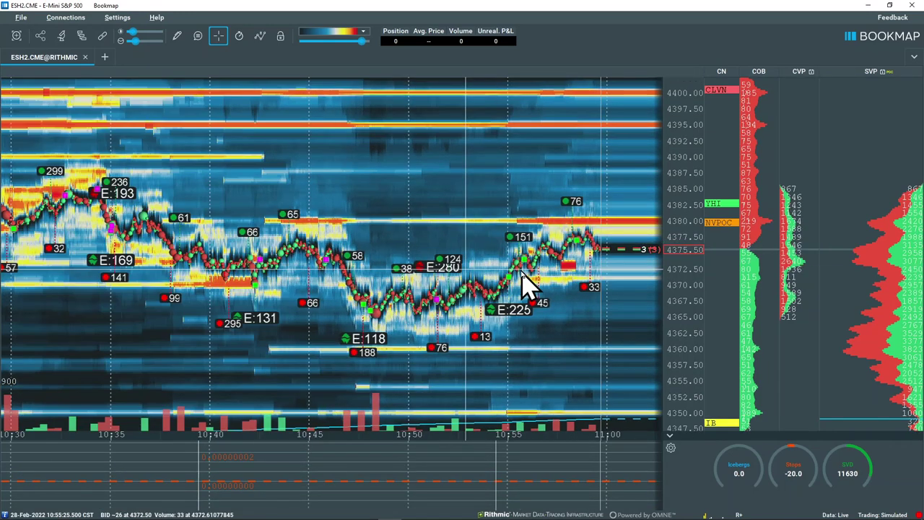
left_click_drag(523, 277, 462, 299)
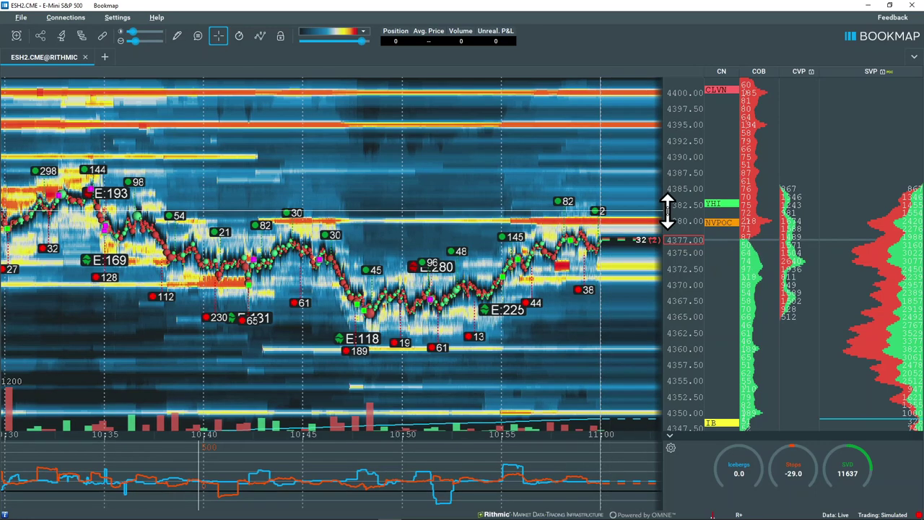
Inspect the 10:35 to 11:00 sell-off and recovery in finer price detail, including the iceberg markers near the lows.
scroll(675, 207, "up", 3)
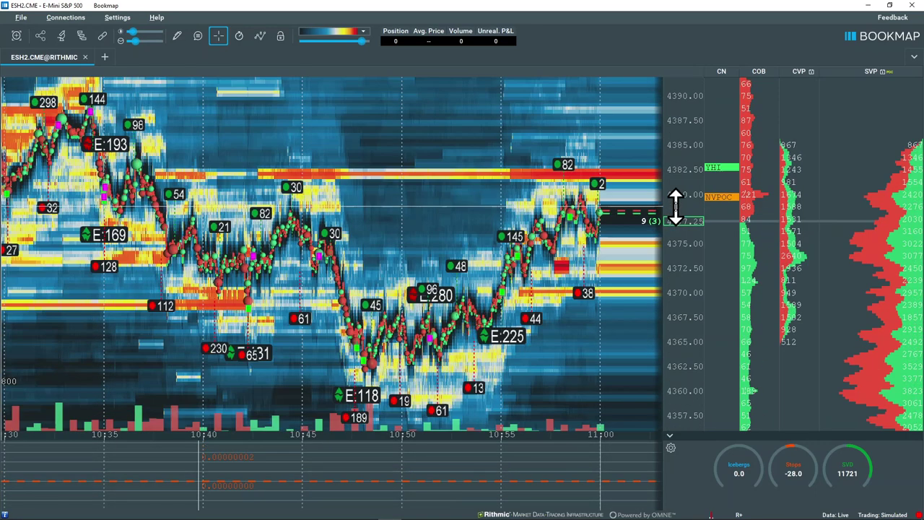
scroll(588, 206, "up", 3)
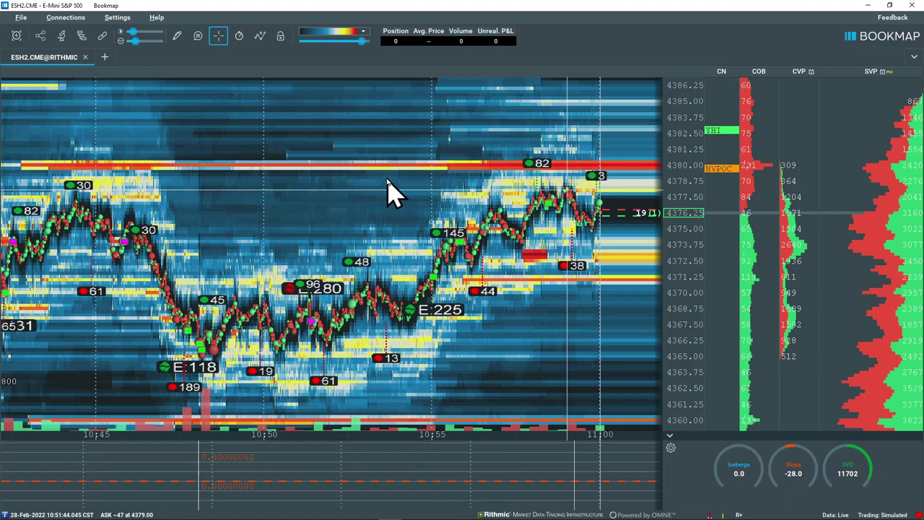
scroll(388, 189, "down", 2)
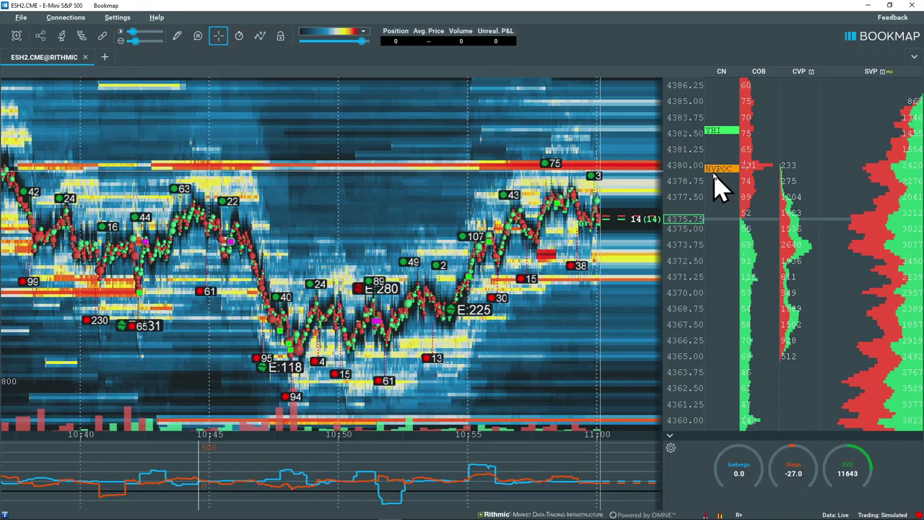
scroll(419, 204, "down", 1)
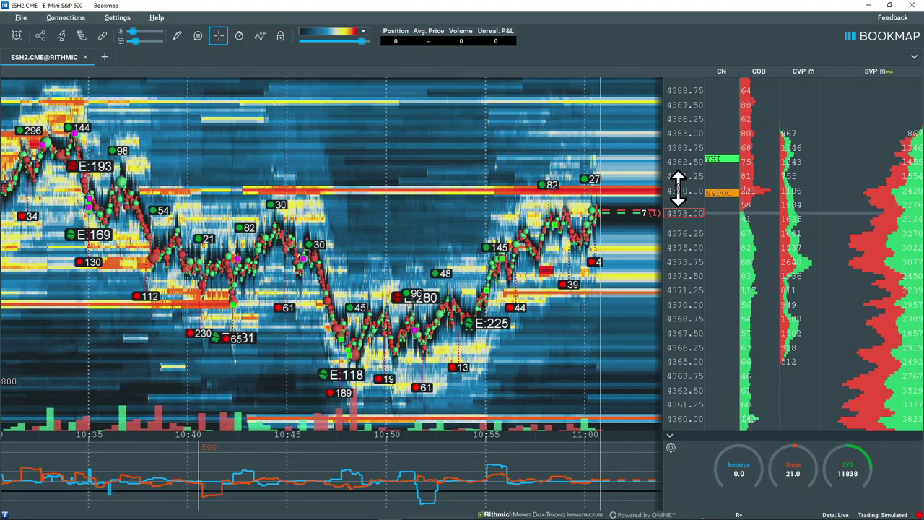
left_click_drag(677, 189, 675, 169)
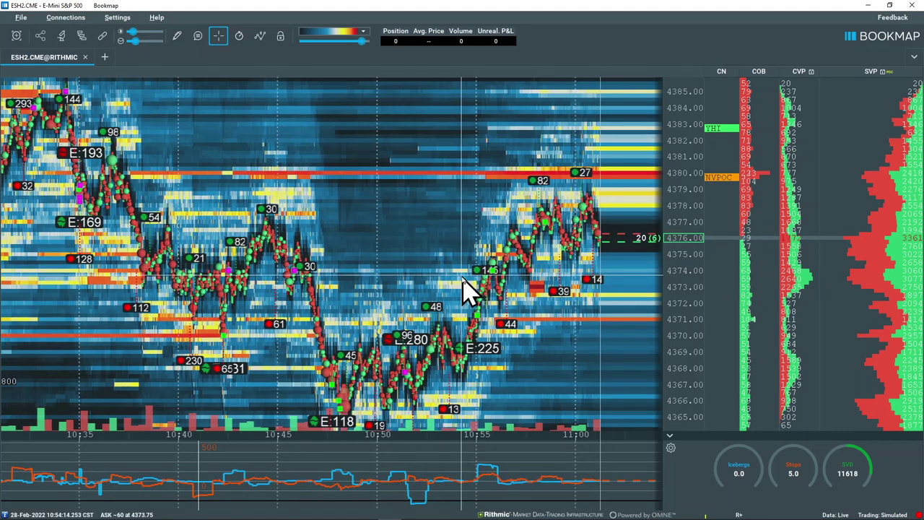
scroll(462, 288, "down", 2)
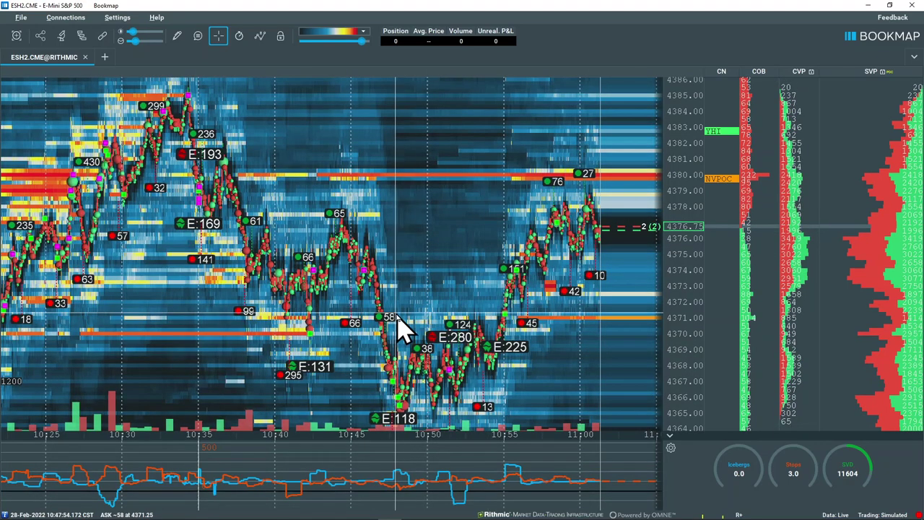
scroll(372, 347, "up", 1)
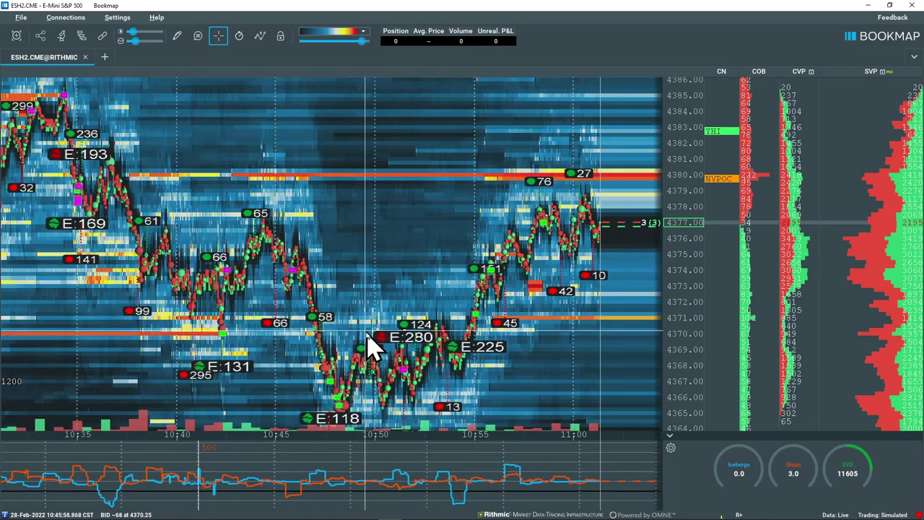
scroll(372, 347, "up", 2)
scroll(371, 288, "up", 2)
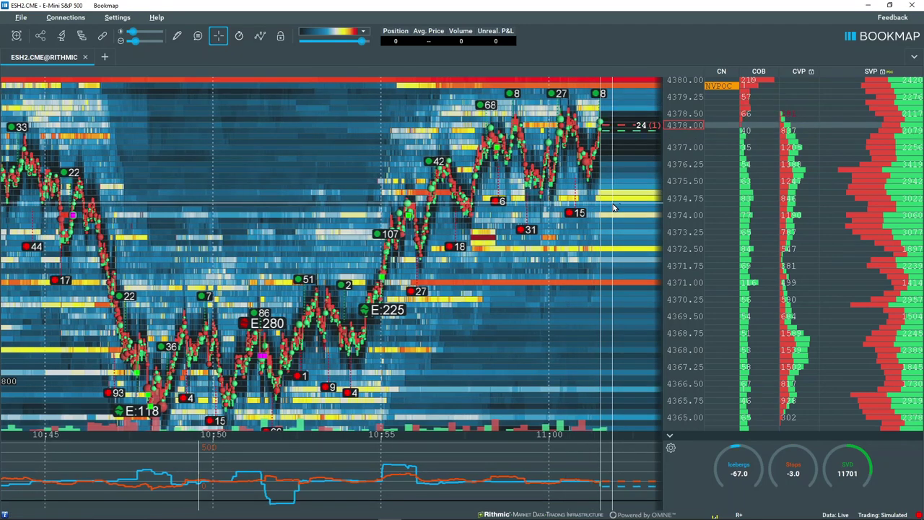
Examine the approach to the NVPOC level at 4380 and compare it with the session's price action since 09:15.
left_click_drag(686, 204, 649, 227)
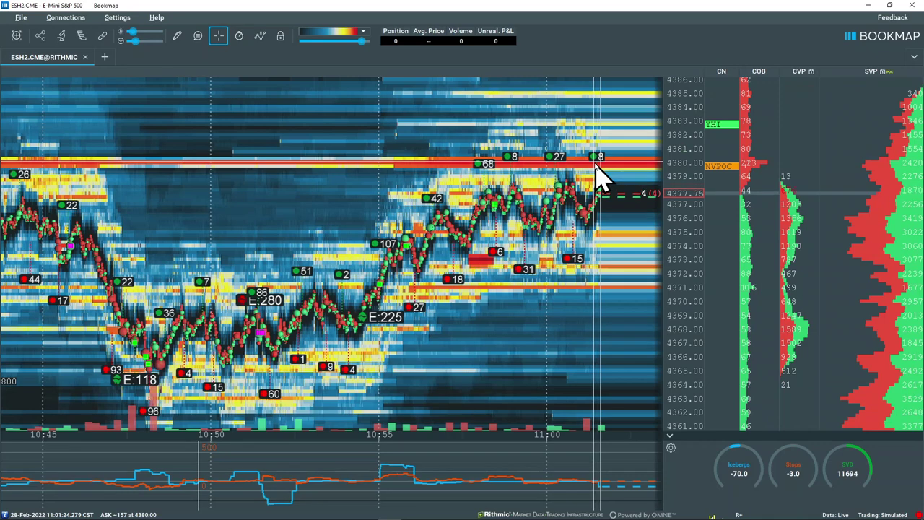
scroll(54, 259, "down", 2)
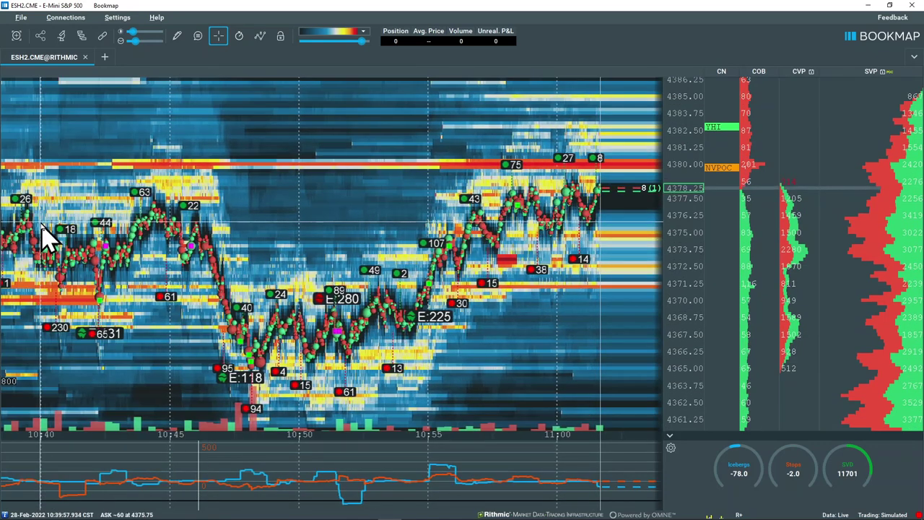
scroll(42, 238, "down", 1)
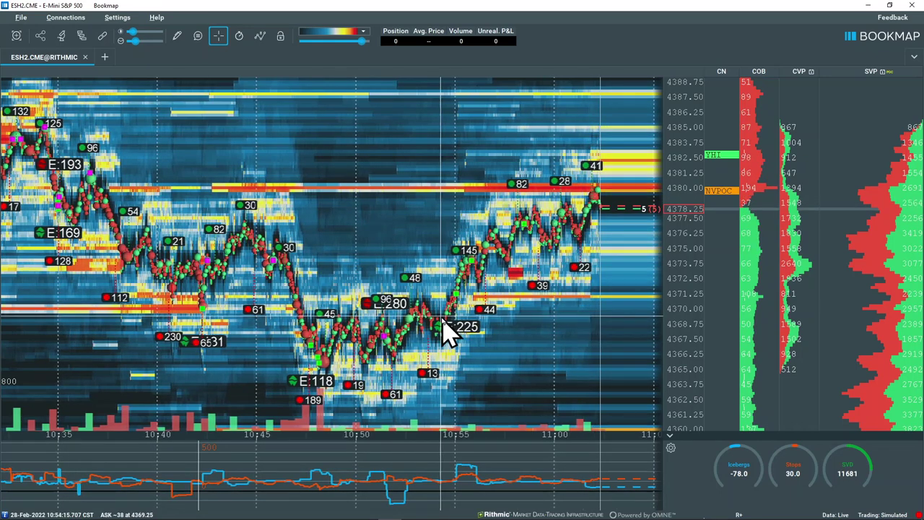
scroll(433, 317, "down", 2)
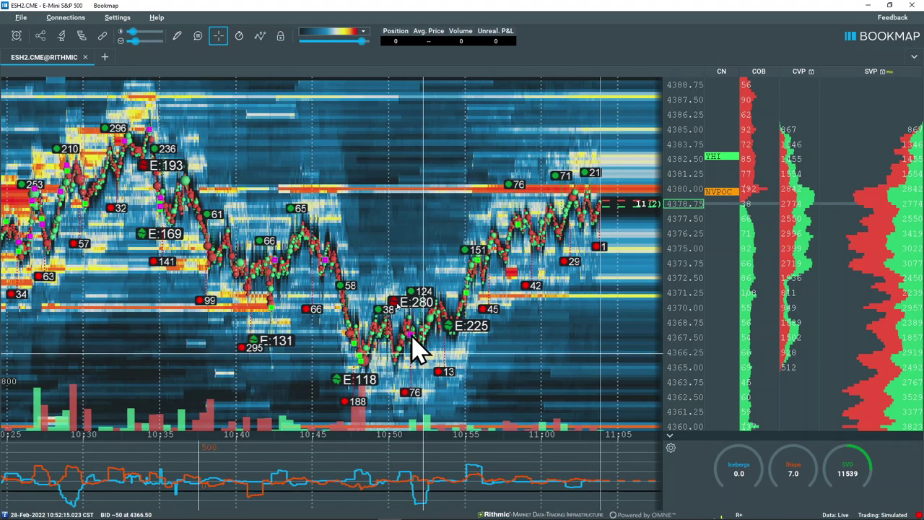
scroll(392, 268, "down", 5)
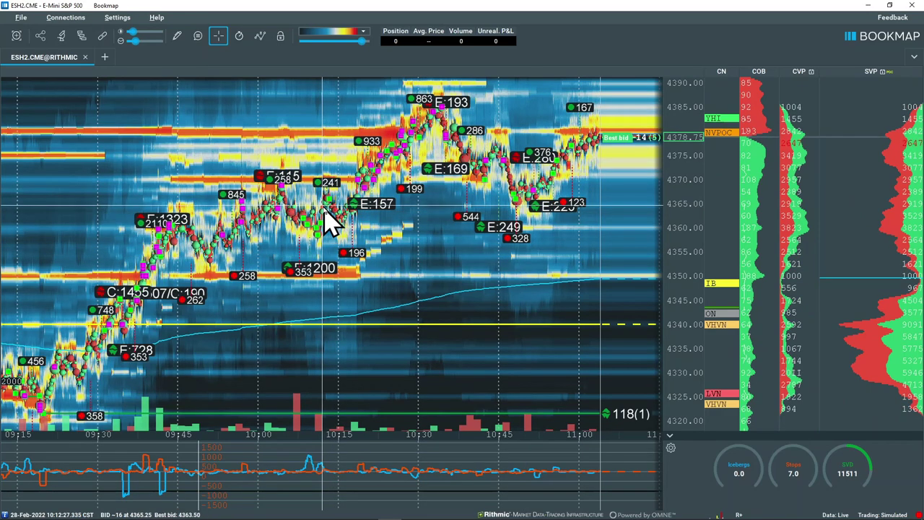
scroll(324, 221, "up", 4)
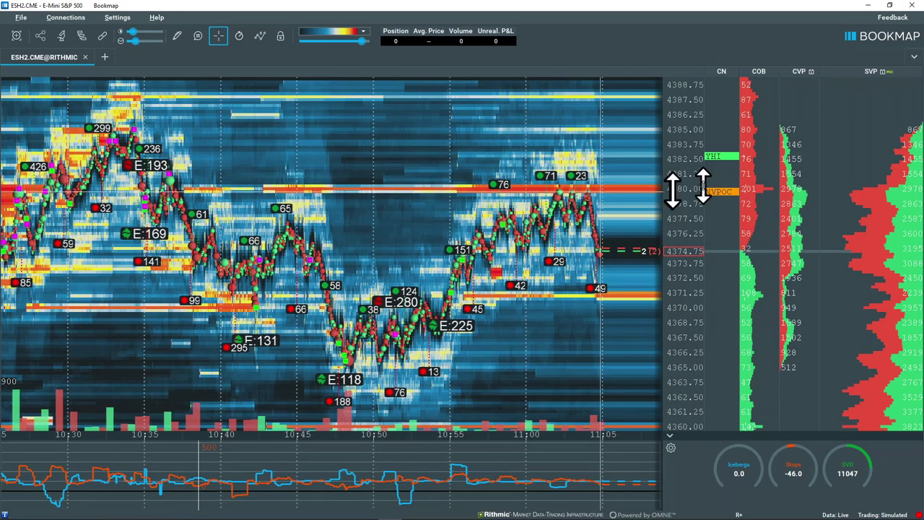
mouse_move(729, 197)
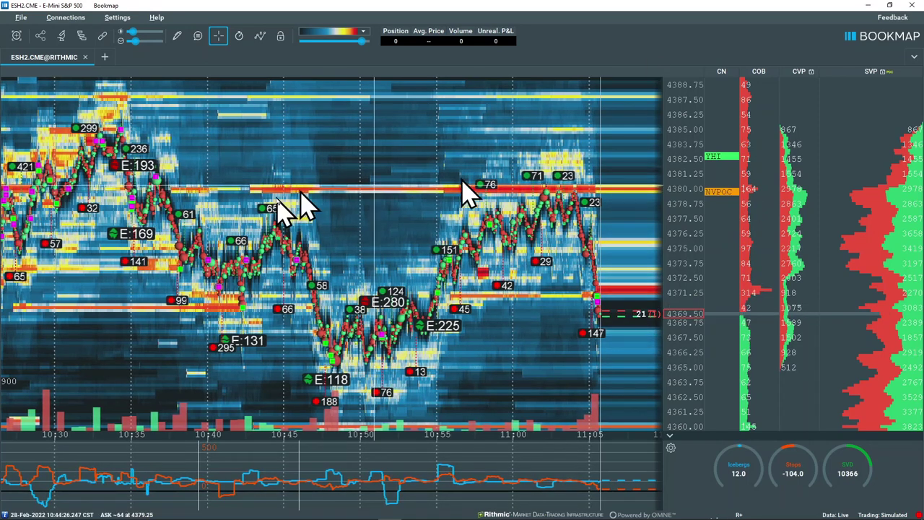
Review the order flow from the 10:30 highs through the drop to 4370 and the return towards the NVPOC level.
left_click_drag(281, 155, 464, 148)
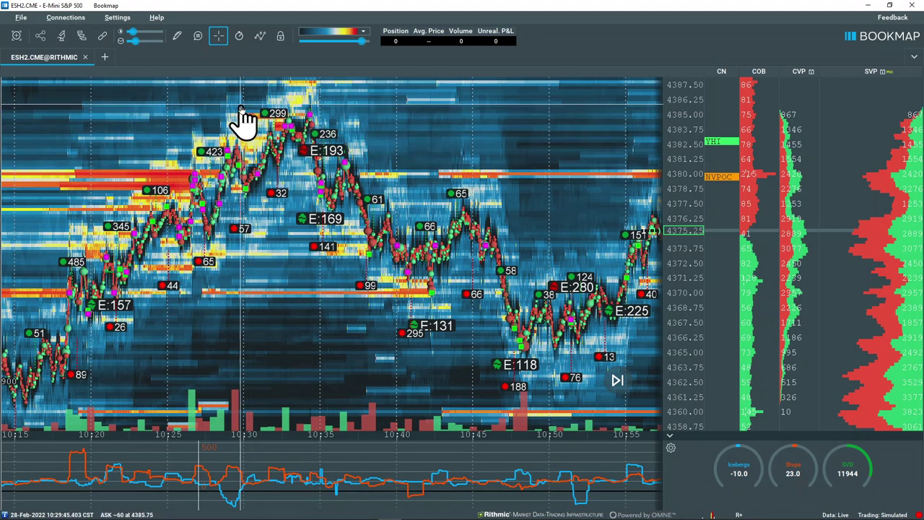
scroll(243, 119, "up", 5)
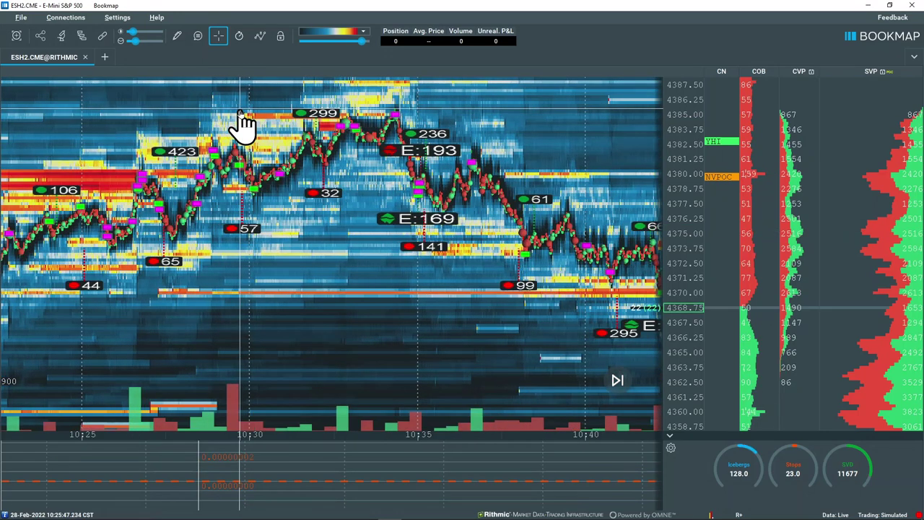
scroll(243, 119, "up", 3)
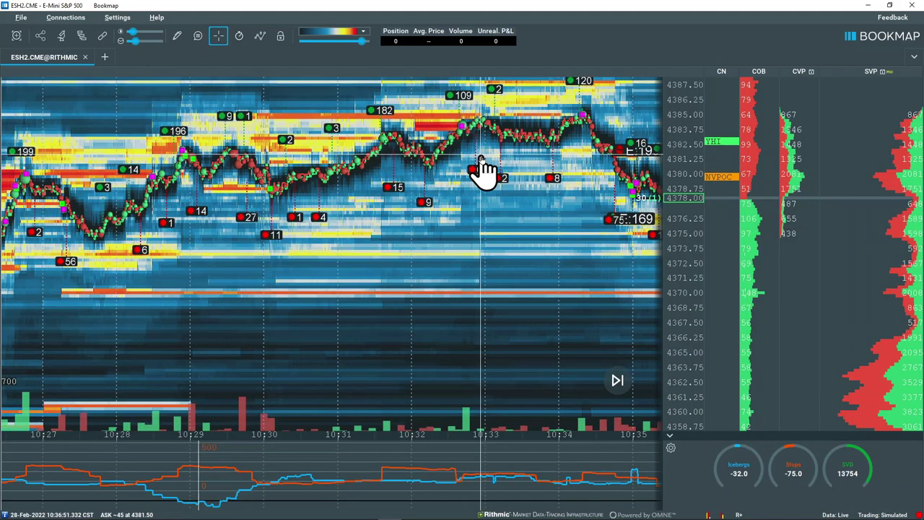
left_click_drag(485, 160, 171, 134)
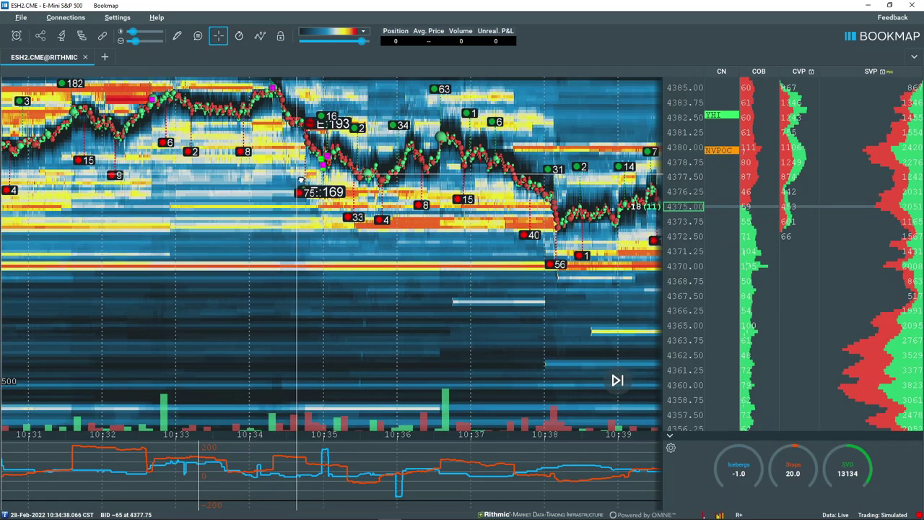
scroll(292, 190, "down", 3)
scroll(289, 195, "down", 2)
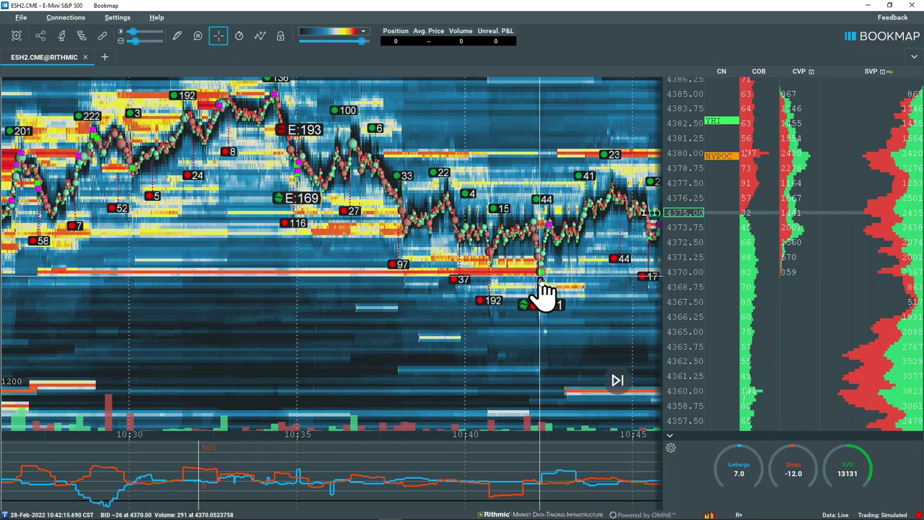
scroll(545, 292, "down", 4)
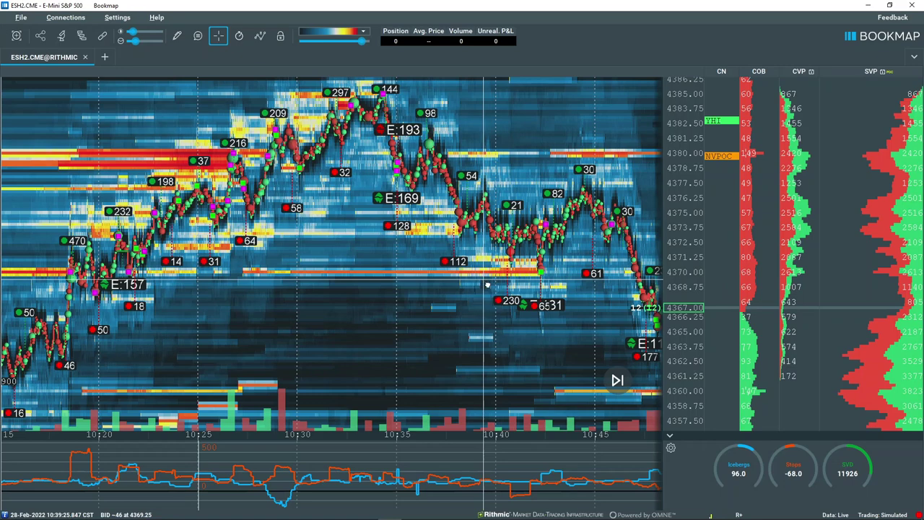
left_click_drag(484, 278, 415, 266)
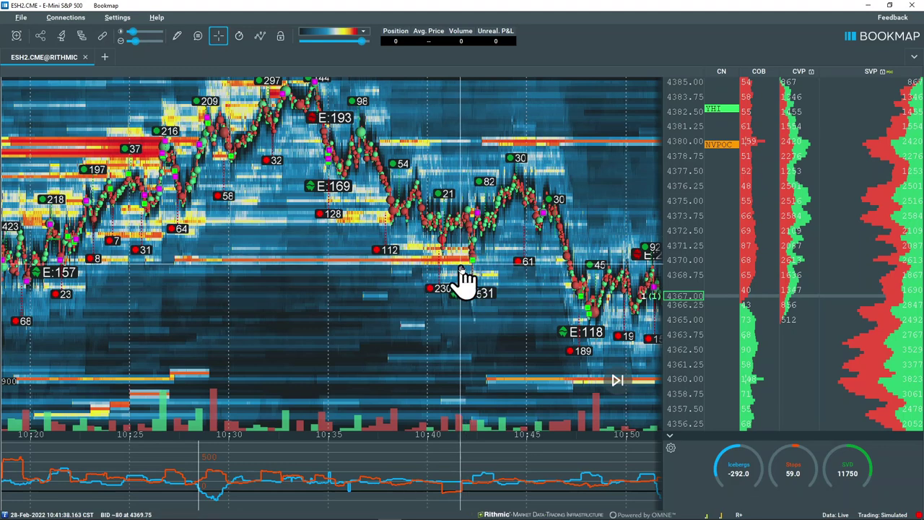
left_click_drag(386, 272, 164, 297)
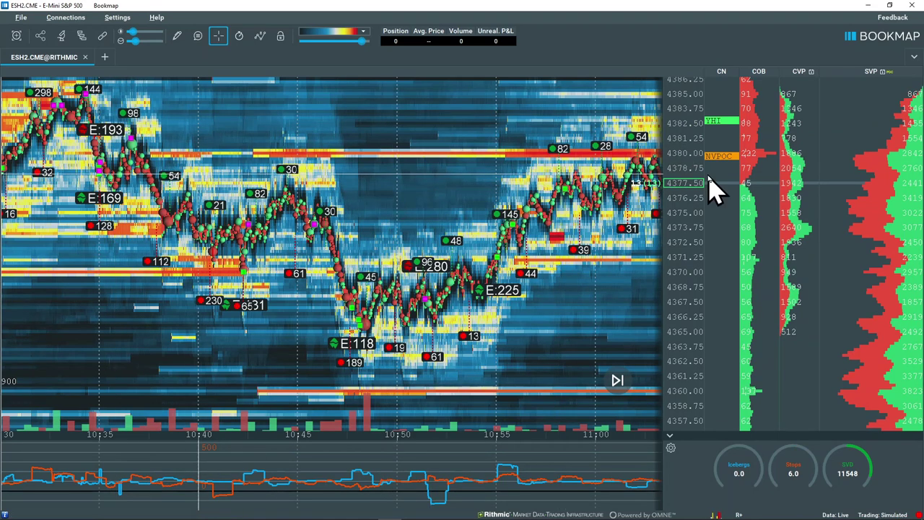
mouse_move(711, 162)
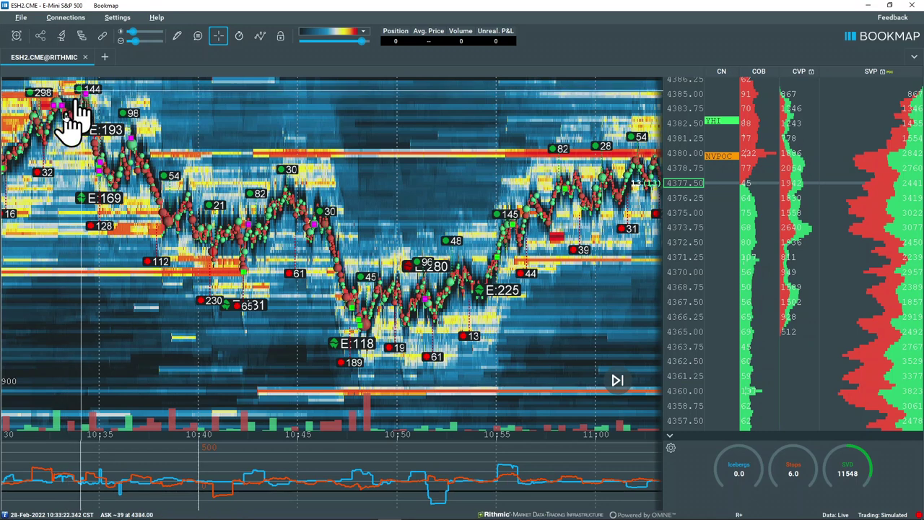
Compare the decline after 10:35 with the earlier rally from 10:10 to 10:30 through the heatmap's liquidity bands.
left_click_drag(209, 130, 349, 139)
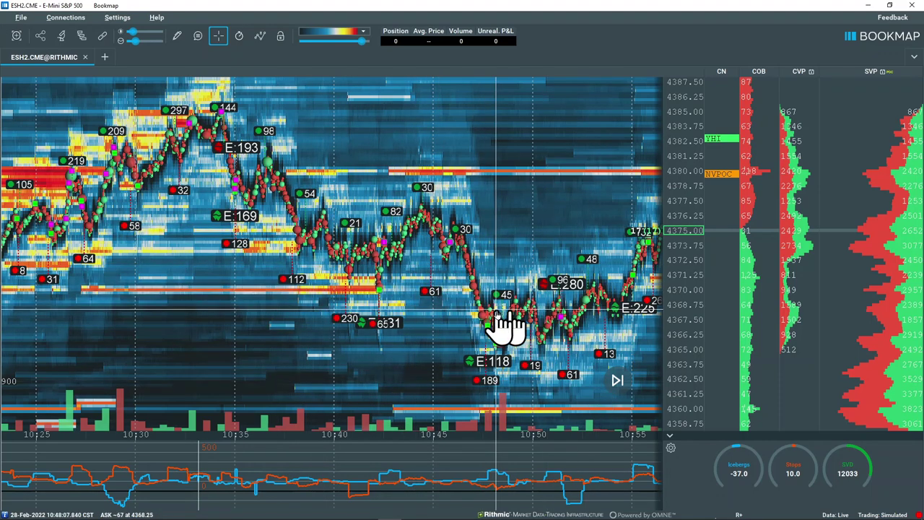
left_click_drag(505, 321, 329, 301)
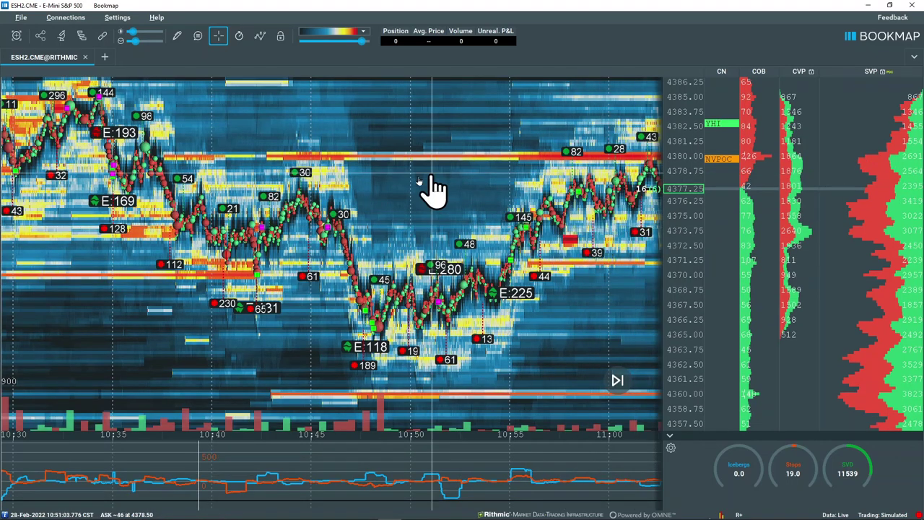
scroll(411, 184, "down", 2)
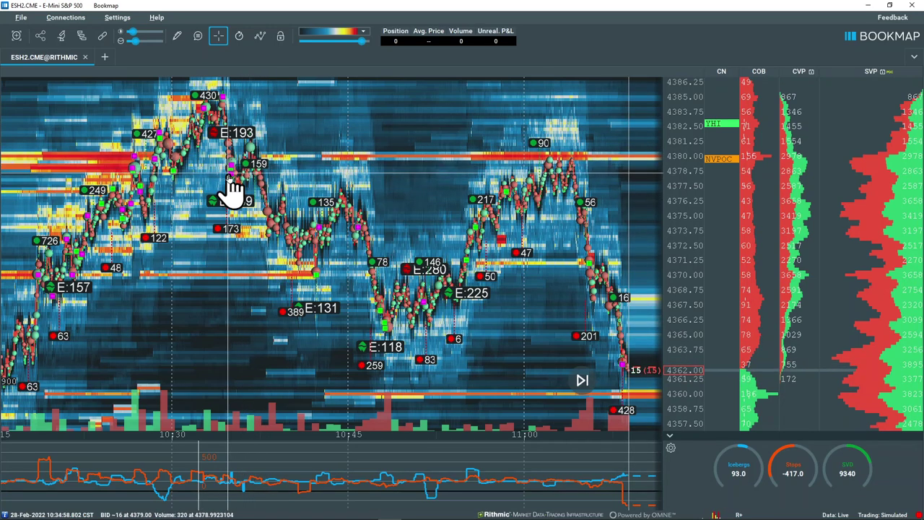
left_click_drag(186, 222, 573, 237)
scroll(570, 247, "up", 2)
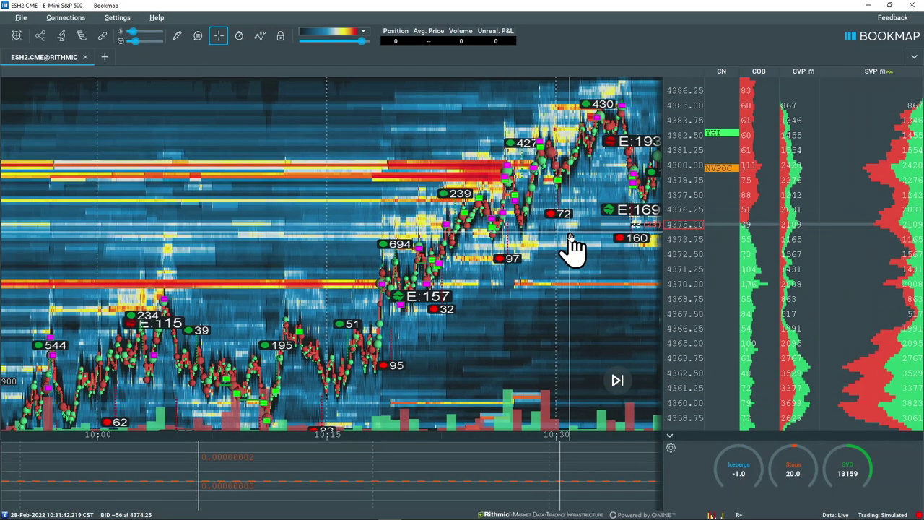
scroll(574, 246, "up", 2)
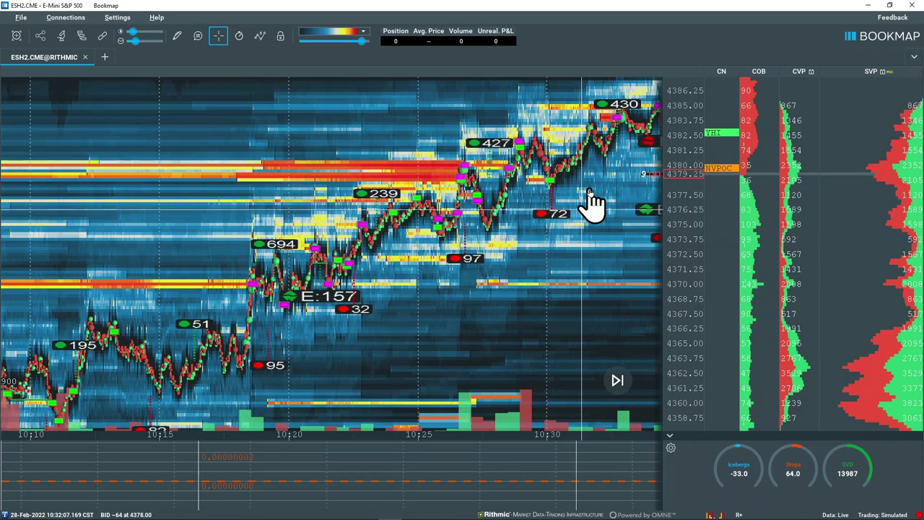
Review the order flow from the highs after 10:30 down to the 4370 liquidity band at around 10:40.
left_click_drag(588, 195, 508, 203)
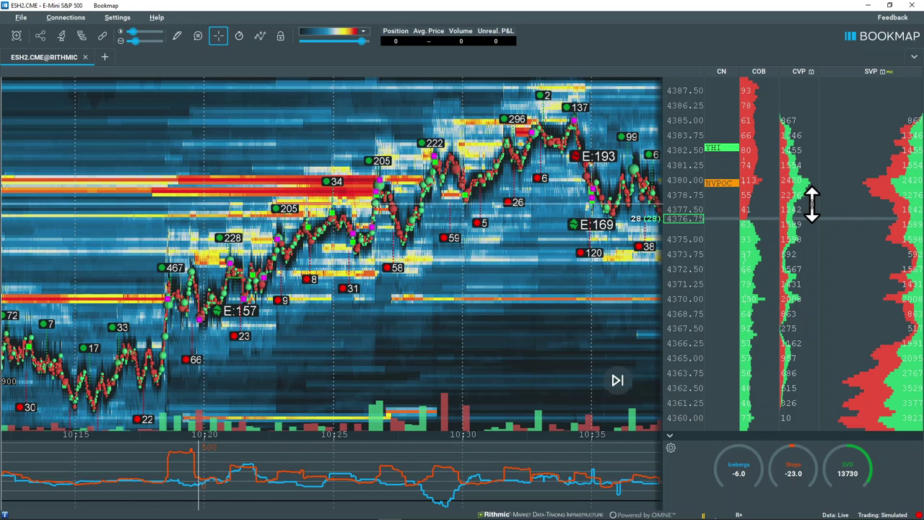
mouse_move(711, 188)
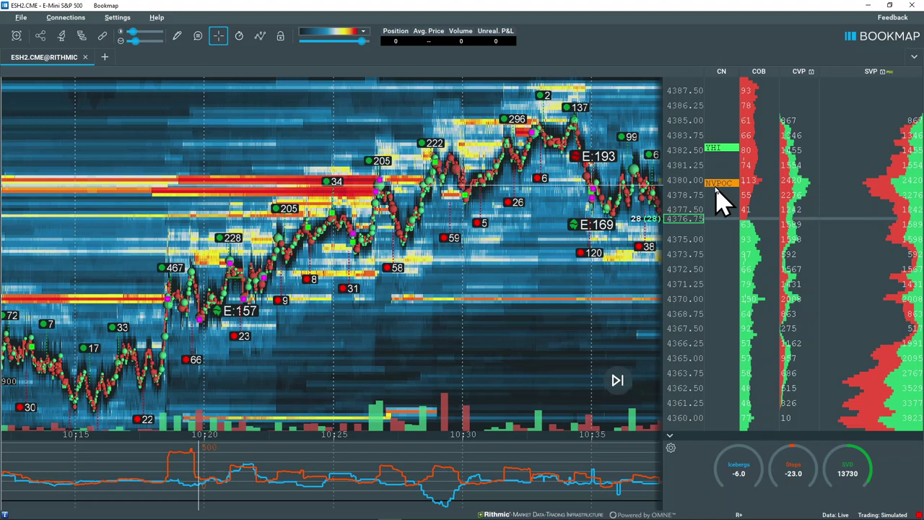
left_click_drag(567, 185, 424, 167)
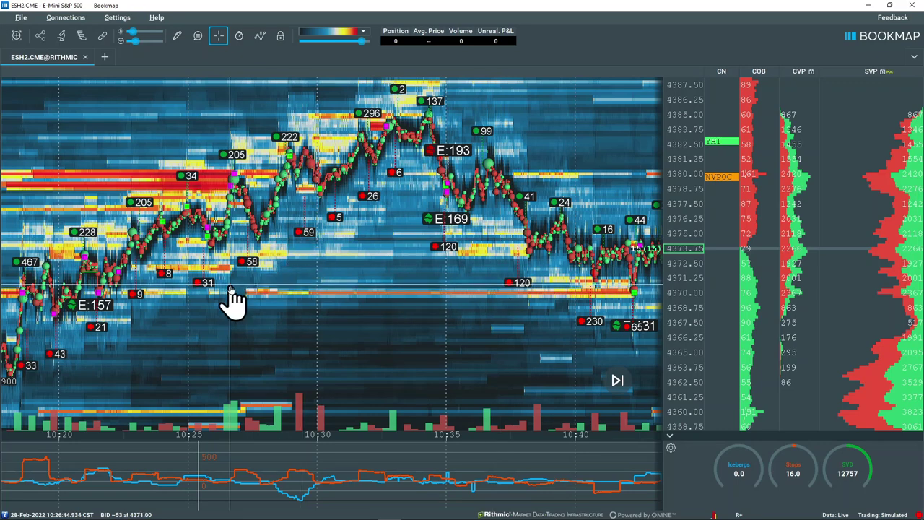
scroll(233, 303, "down", 2)
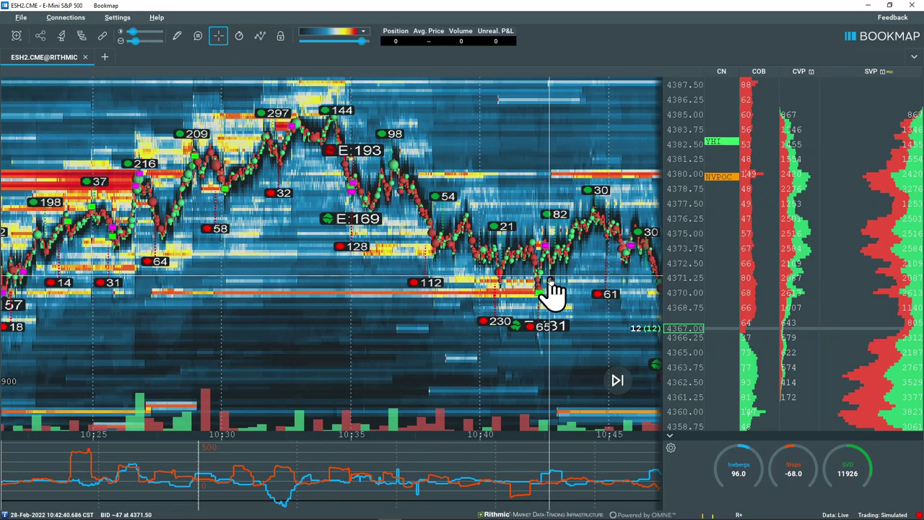
scroll(549, 297, "up", 2)
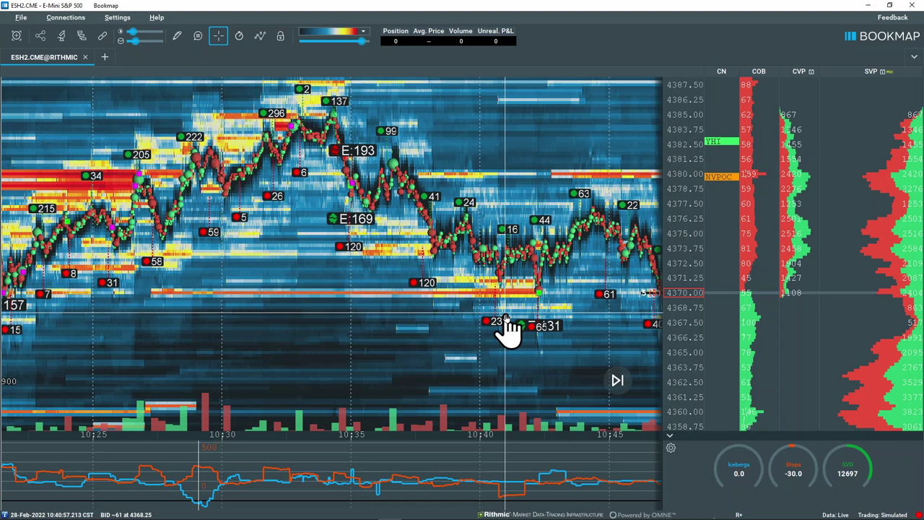
Compare the 10:45 to 10:55 lows with the return to the NVPOC level at 4380 and the sell-off after 11:05.
left_click_drag(508, 326, 316, 286)
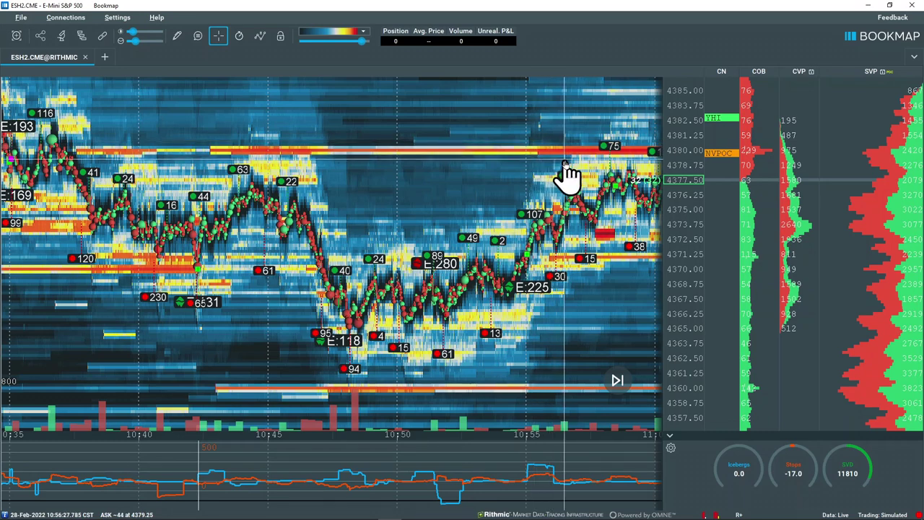
scroll(438, 226, "down", 2)
scroll(437, 226, "down", 2)
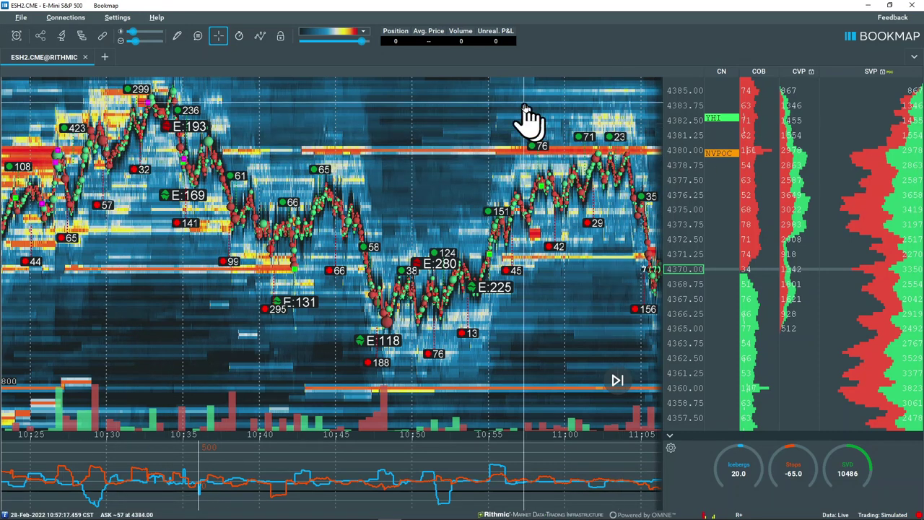
left_click_drag(520, 114, 367, 101)
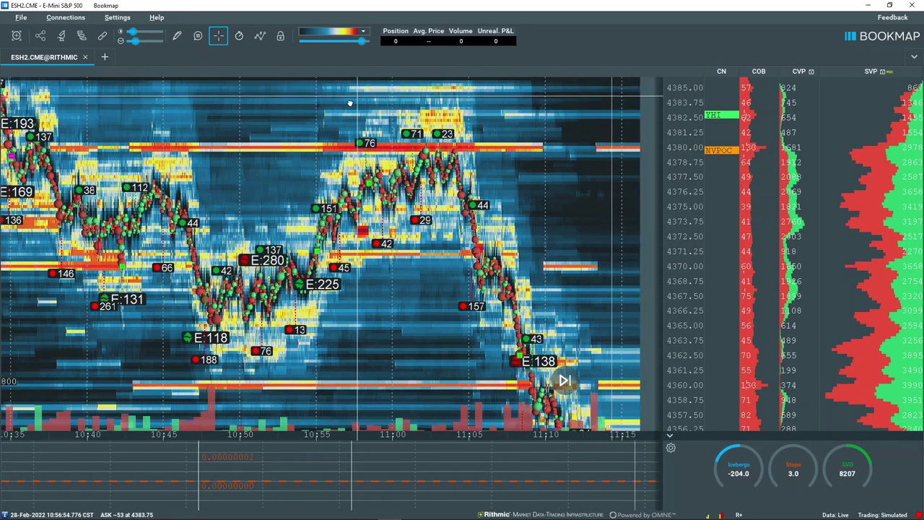
scroll(318, 173, "up", 3)
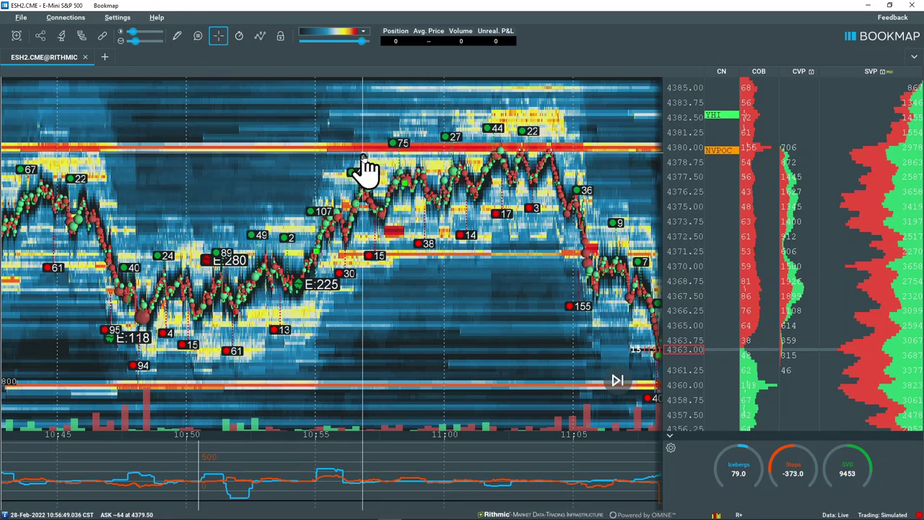
Examine the repeated tests of the 4380 liquidity between 10:56 and 11:05 in finer time and price detail.
scroll(366, 172, "up", 2)
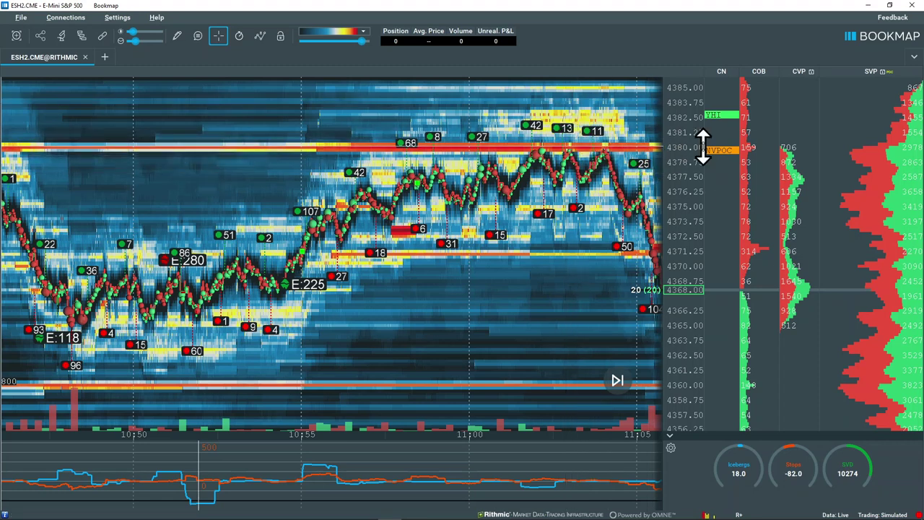
scroll(562, 206, "up", 4)
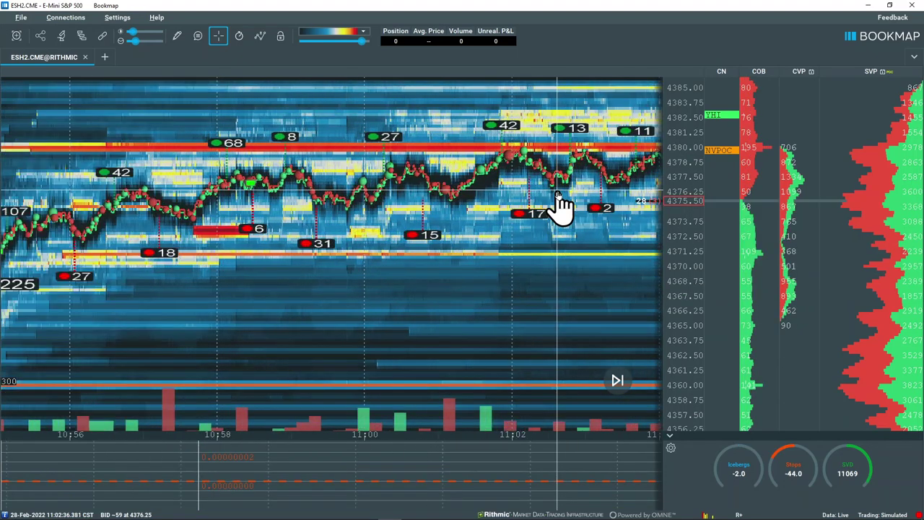
scroll(560, 204, "up", 3)
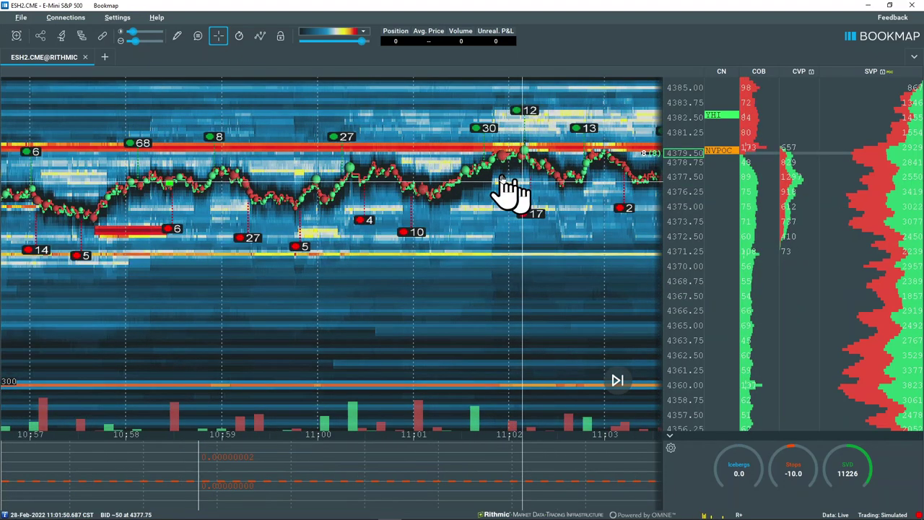
left_click_drag(401, 130, 141, 129)
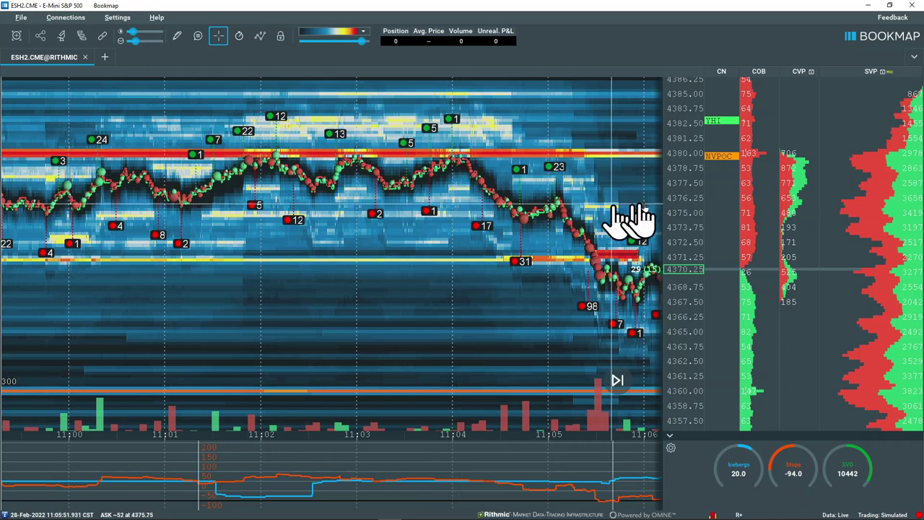
scroll(683, 189, "up", 2)
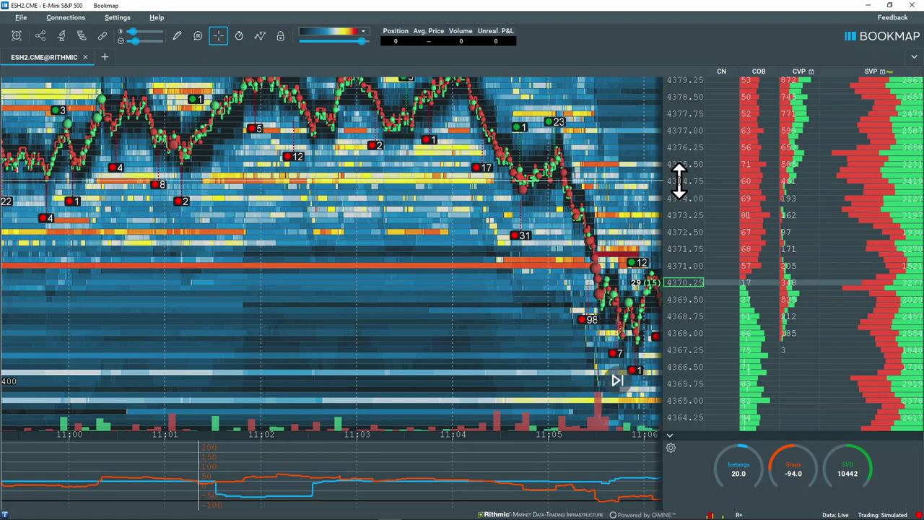
left_click_drag(682, 185, 666, 253)
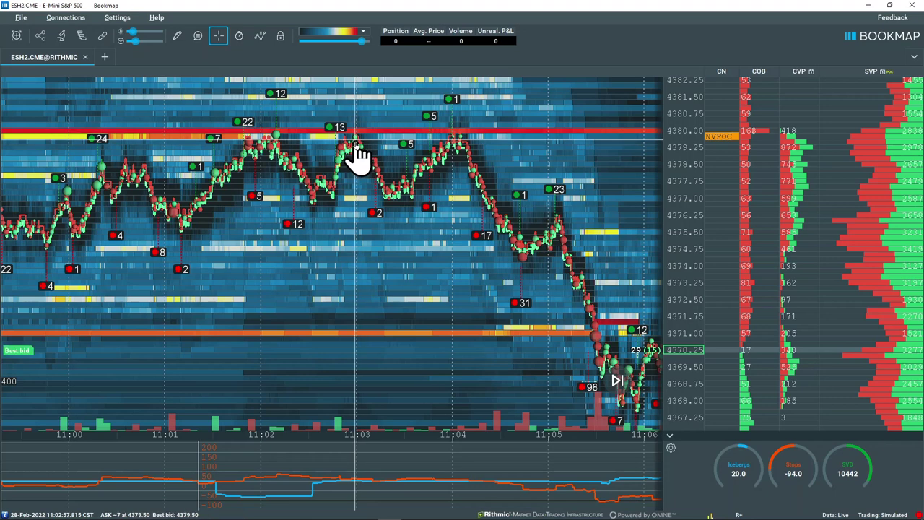
Inspect the individual touches of 4380 between 11:01 and 11:04 at a scale of seconds.
scroll(356, 157, "up", 2)
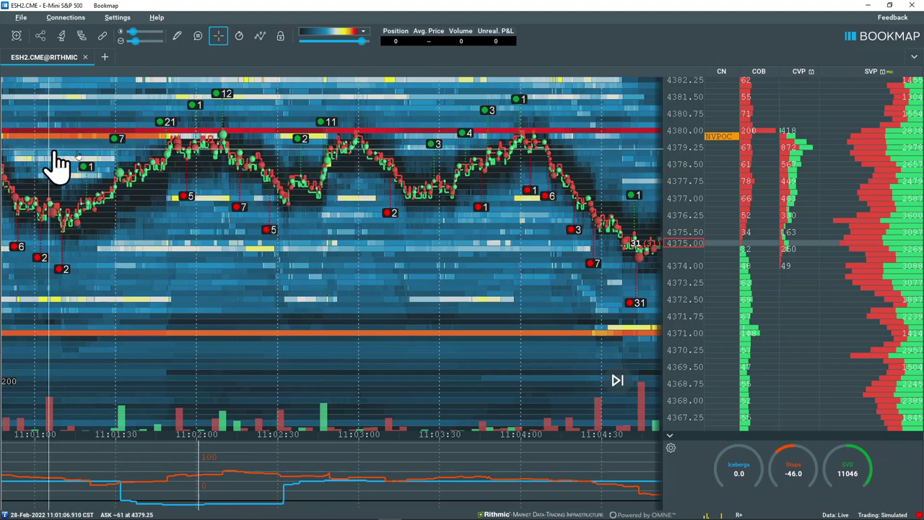
scroll(209, 160, "up", 3)
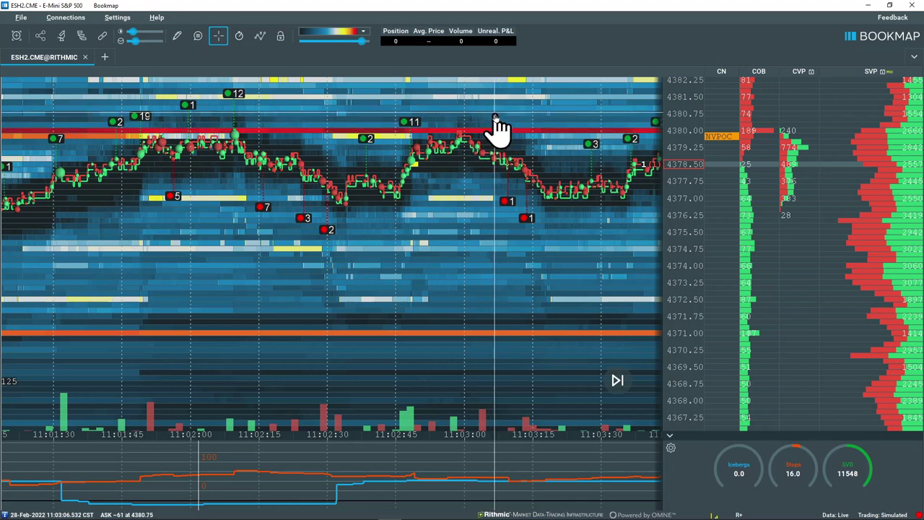
left_click_drag(495, 130, 362, 123)
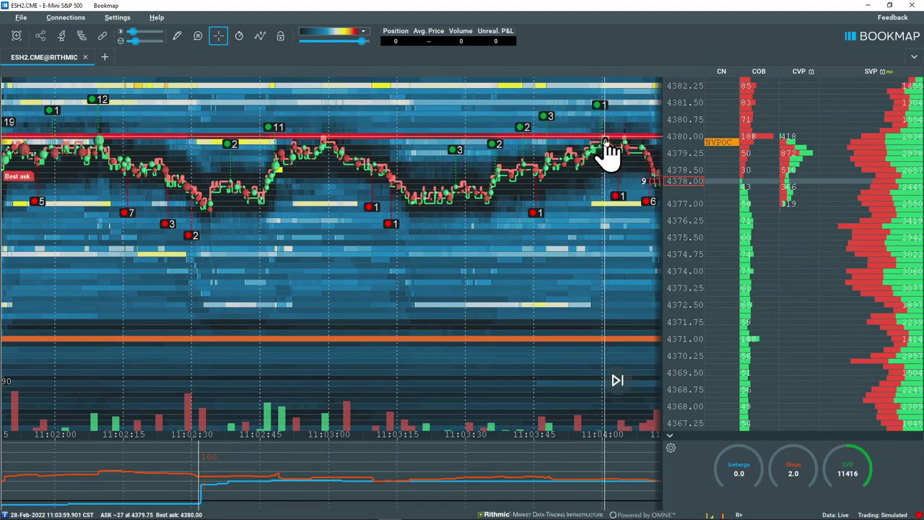
scroll(610, 158, "up", 3)
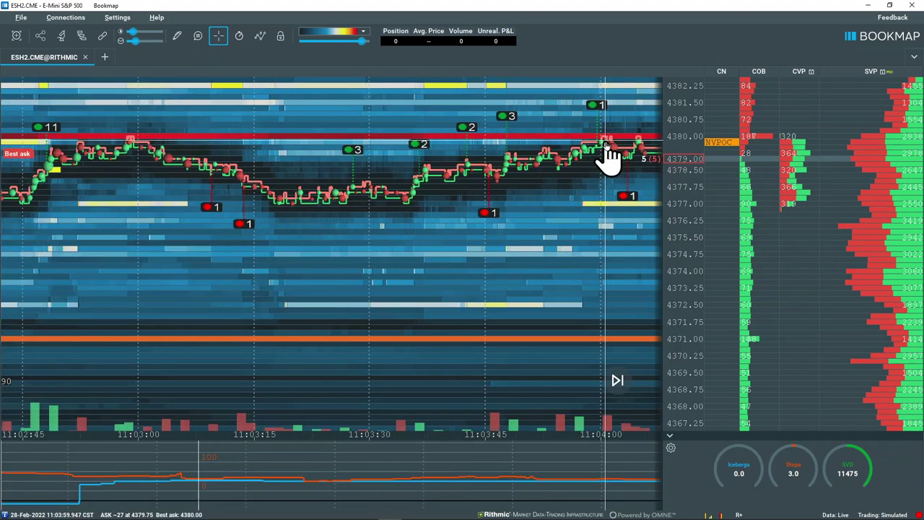
left_click_drag(563, 130, 490, 109)
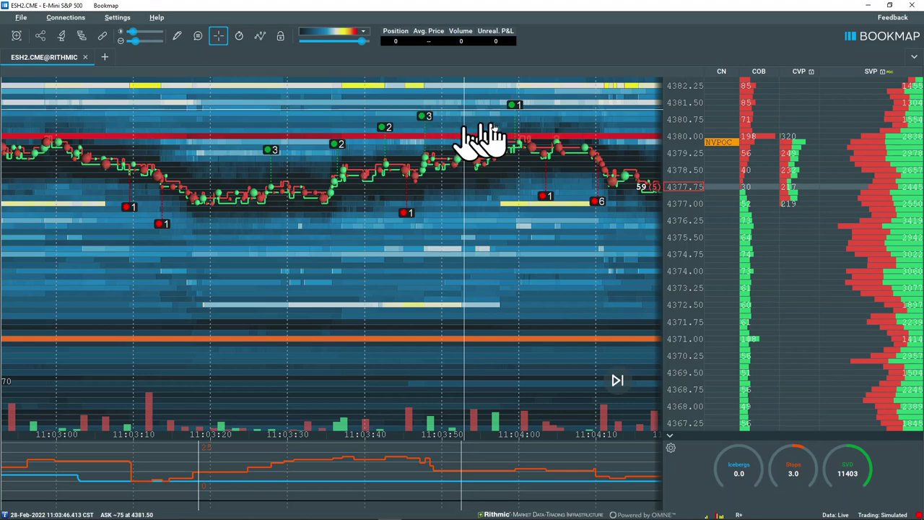
Follow the price action from the 11:02 to 11:04 tests of 4380 through the break below 4371 at about 11:05:30.
scroll(636, 171, "down", 3)
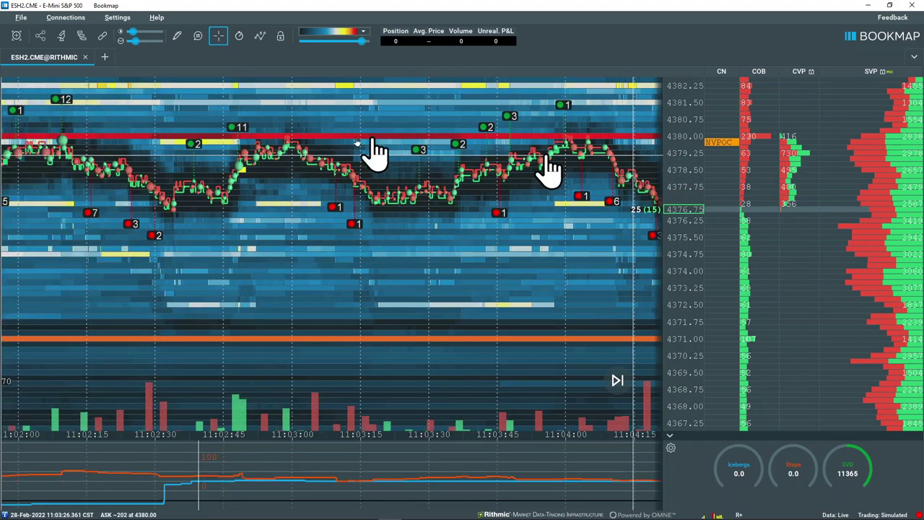
scroll(346, 153, "down", 2)
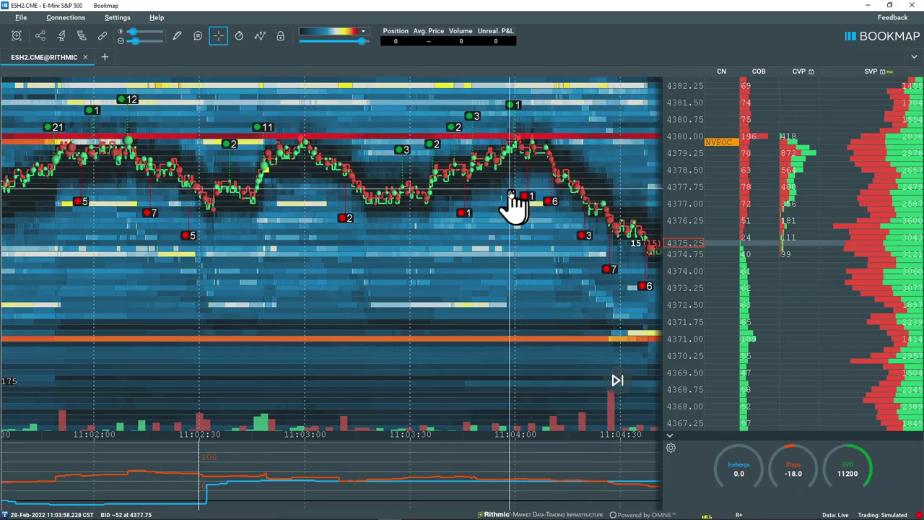
left_click_drag(512, 207, 324, 195)
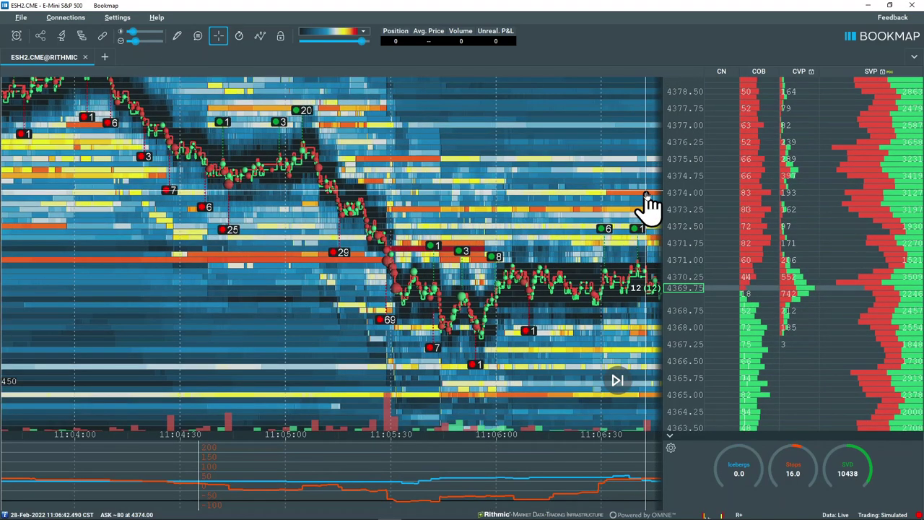
Return the heatmap to the live data and recentre the price scale on the current price.
left_click(614, 394)
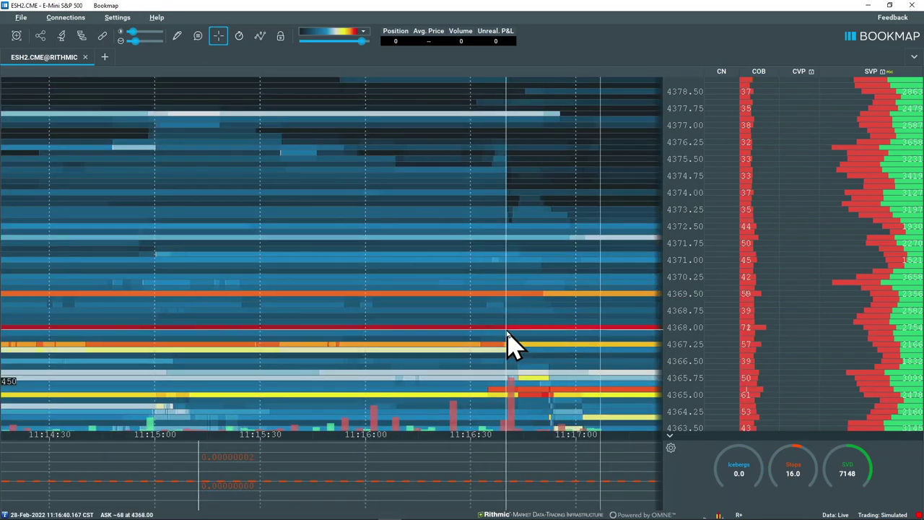
right_click(680, 233)
left_click(703, 253)
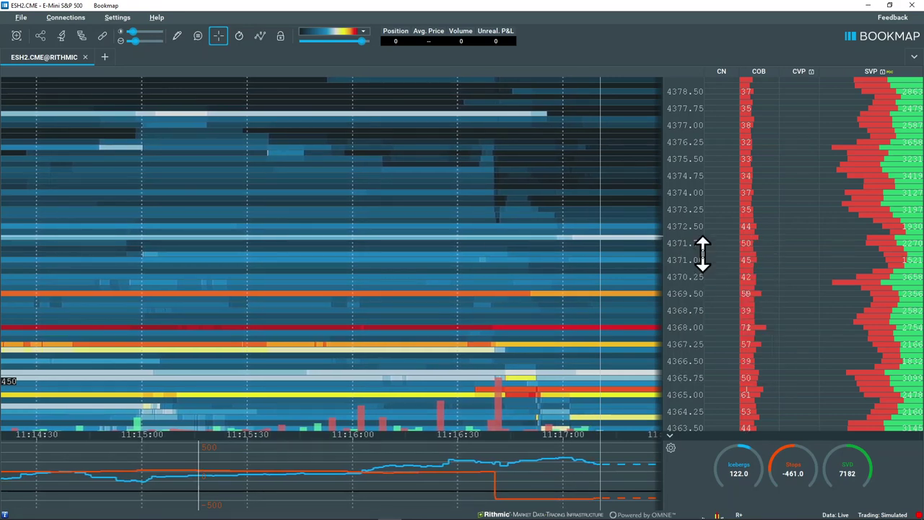
Review the full decline from the NVPOC at 4380 to the IB level near 4350, including the liquidity bands down to 4320.
scroll(531, 273, "down", 3)
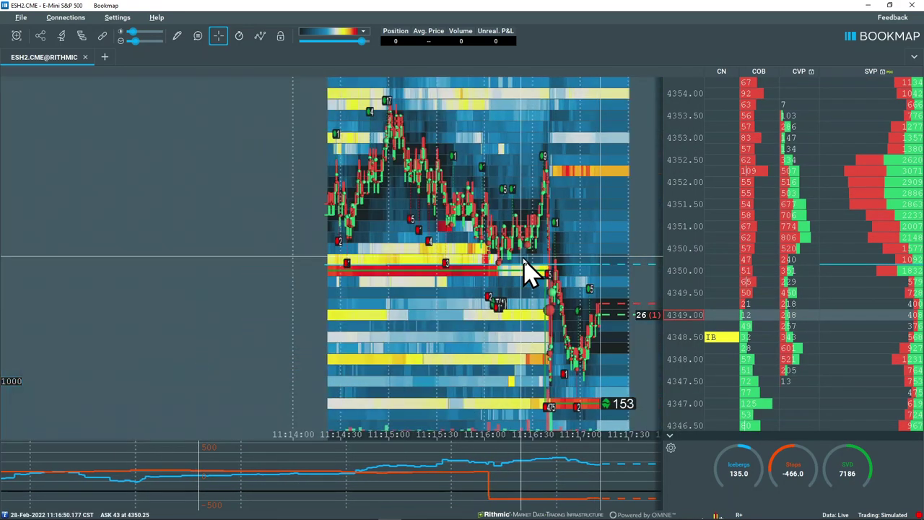
scroll(531, 273, "down", 4)
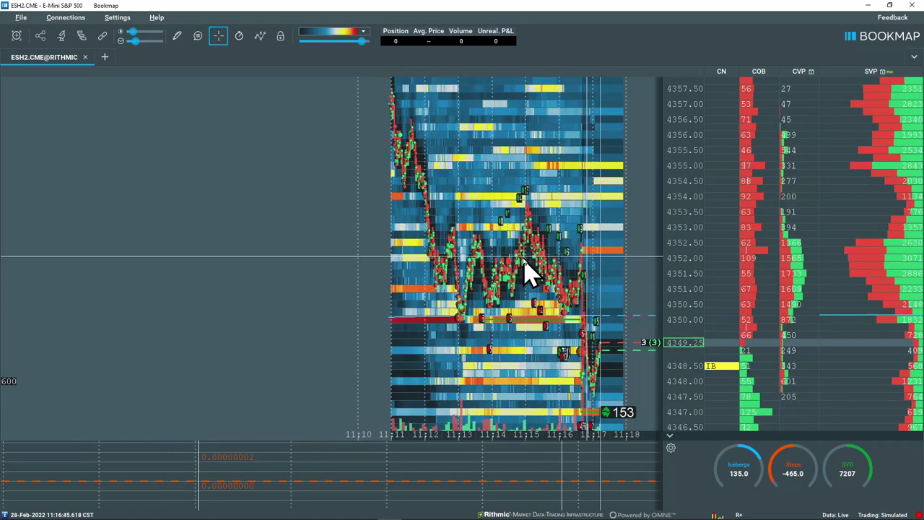
scroll(531, 273, "down", 4)
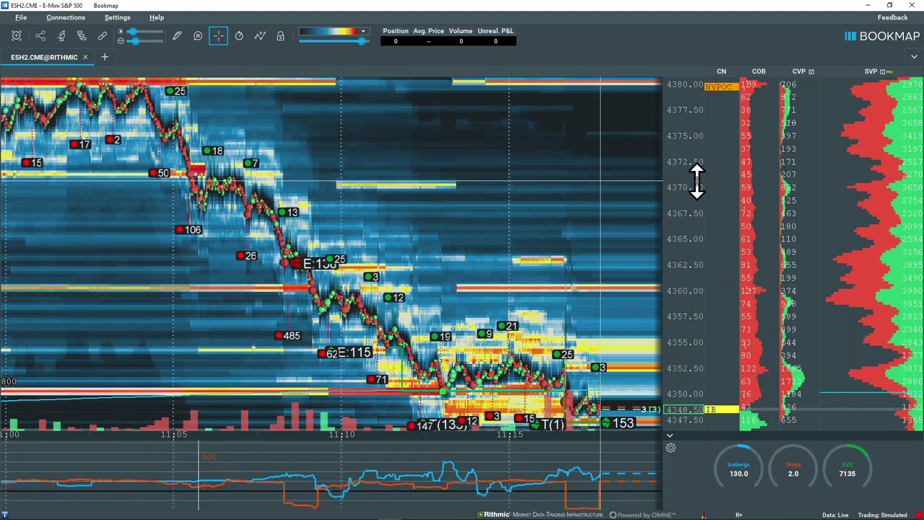
mouse_move(698, 190)
left_mouse_down()
mouse_move(698, 181)
mouse_move(691, 296)
mouse_move(687, 197)
left_mouse_up()
scroll(512, 199, "up", 2)
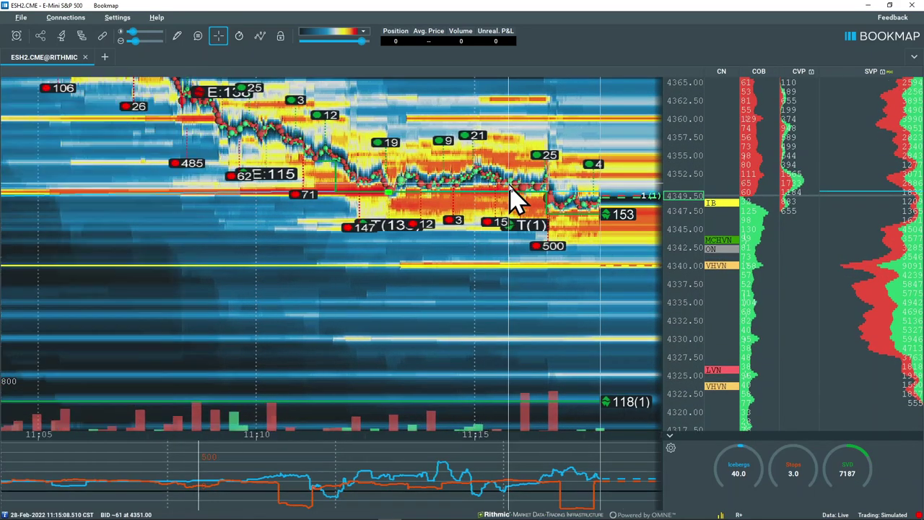